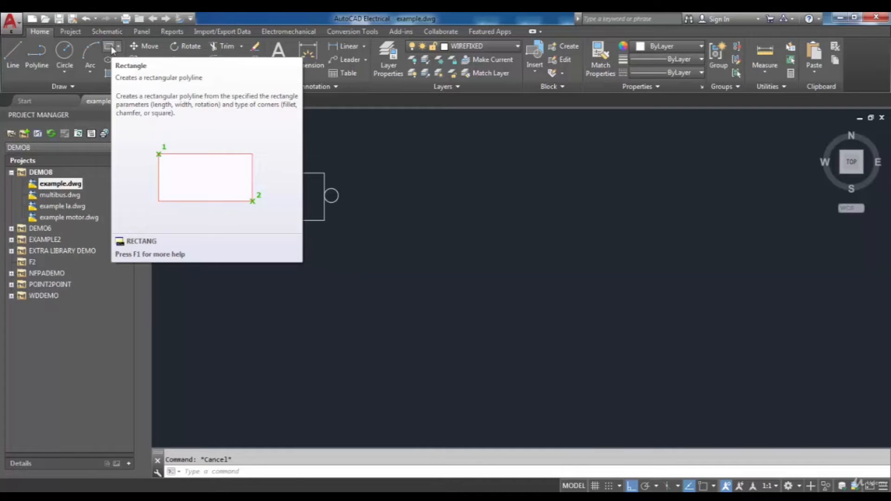
- Draw a second rectangle to the right of the existing symbol, about the same size as the first one
{"action": "left_click", "coordinate": [110, 46]}
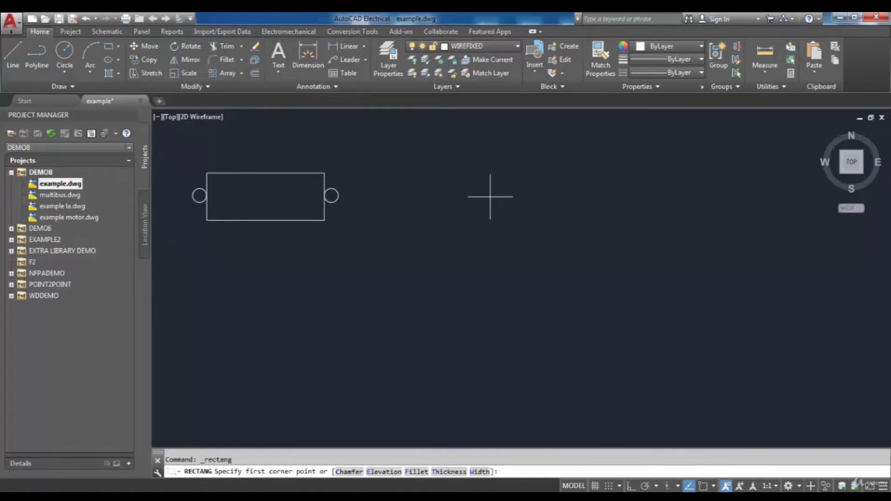
{"action": "left_click", "coordinate": [507, 175]}
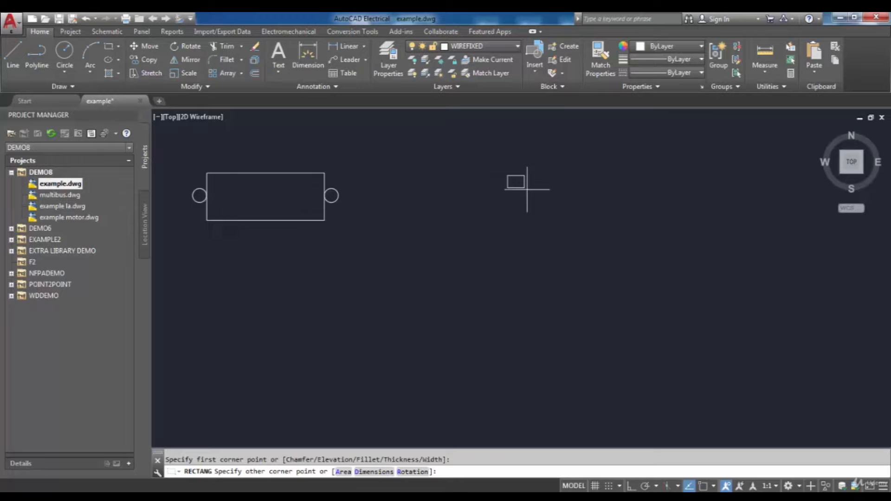
{"action": "left_click", "coordinate": [624, 222]}
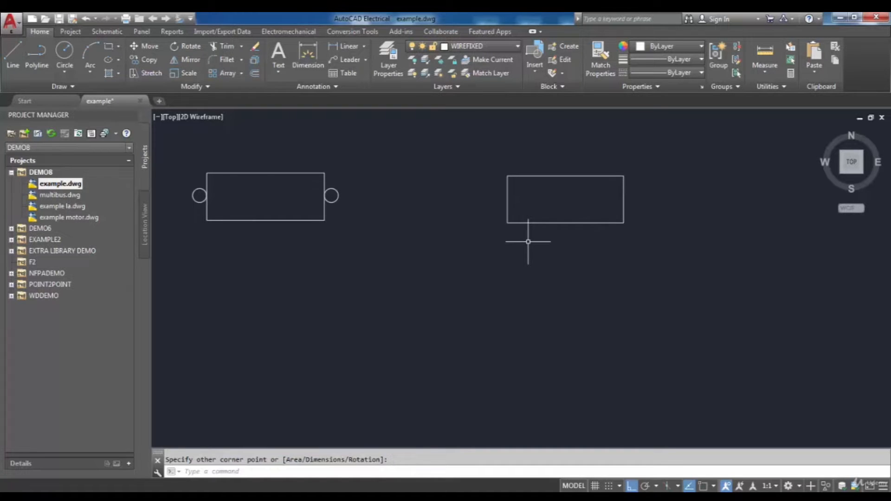
- Draw a circle of about 0.38 radius touching the outside of the new rectangle's left edge, near mid-height
{"action": "left_click", "coordinate": [63, 73]}
{"action": "left_click", "coordinate": [71, 91]}
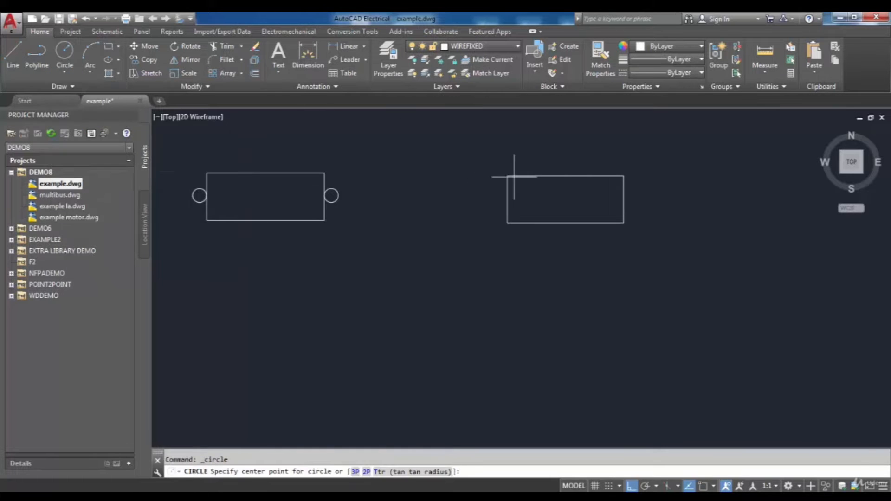
{"action": "scroll", "coordinate": [501, 197], "scroll_direction": "up", "scroll_amount": 3}
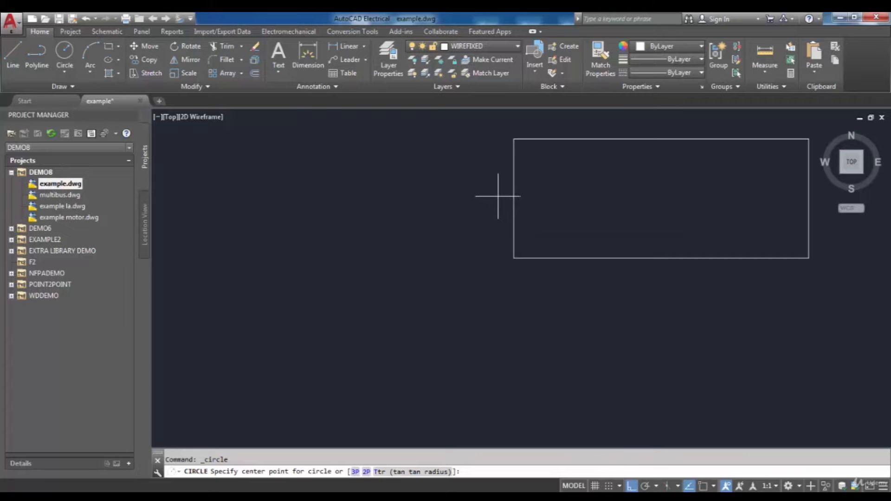
{"action": "left_click", "coordinate": [498, 195]}
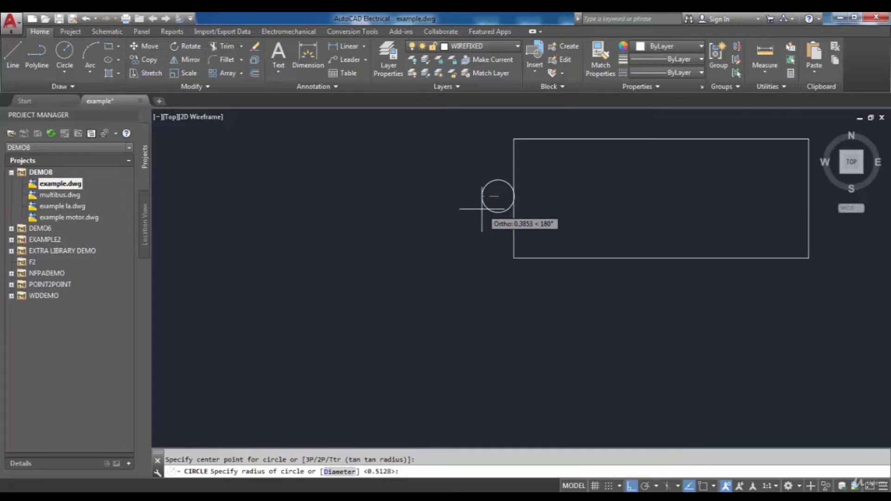
{"action": "left_click", "coordinate": [481, 209]}
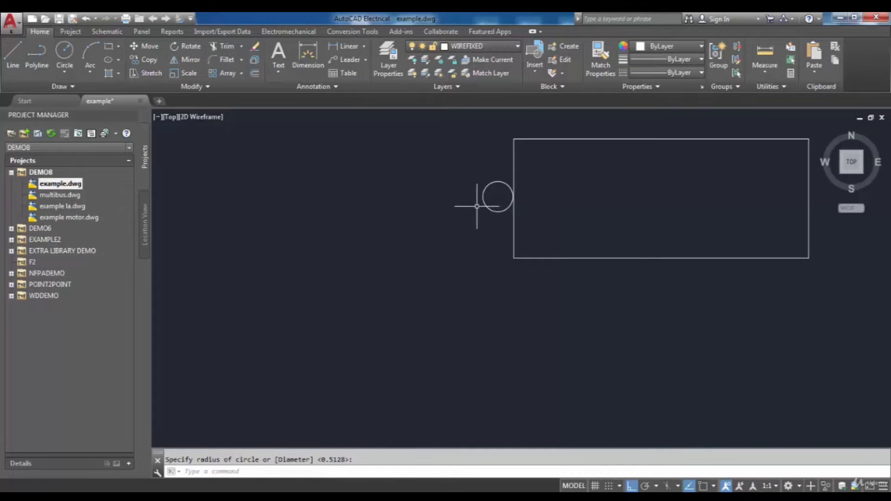
- Copy the new circle from its centre horizontally by about 8.07 units, just outside the rectangle's right edge
{"action": "scroll", "coordinate": [444, 229], "scroll_direction": "down", "scroll_amount": 6}
{"action": "scroll", "coordinate": [537, 193], "scroll_direction": "up", "scroll_amount": 2}
{"action": "scroll", "coordinate": [485, 207], "scroll_direction": "down", "scroll_amount": 2}
{"action": "scroll", "coordinate": [441, 199], "scroll_direction": "up", "scroll_amount": 2}
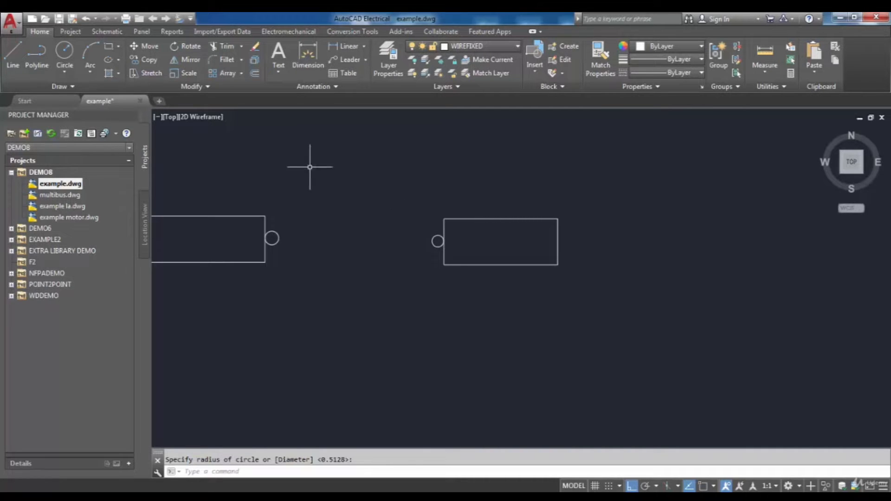
{"action": "left_click", "coordinate": [146, 60]}
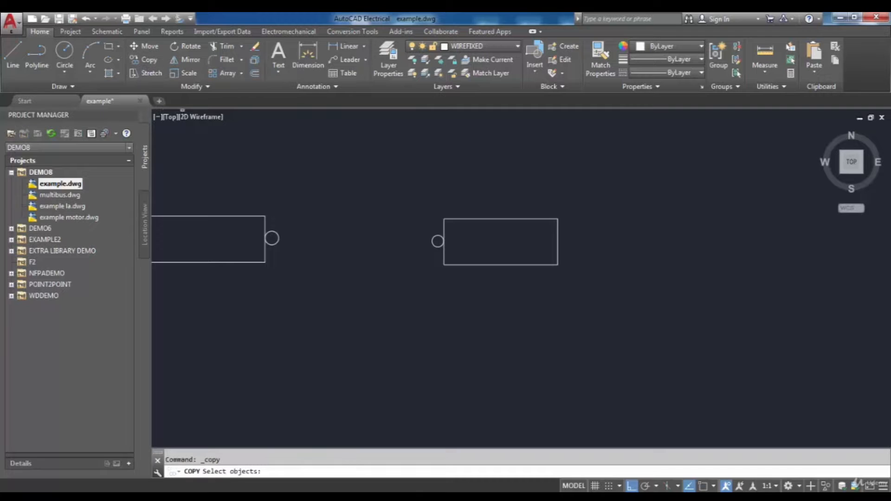
{"action": "scroll", "coordinate": [440, 234], "scroll_direction": "up", "scroll_amount": 2}
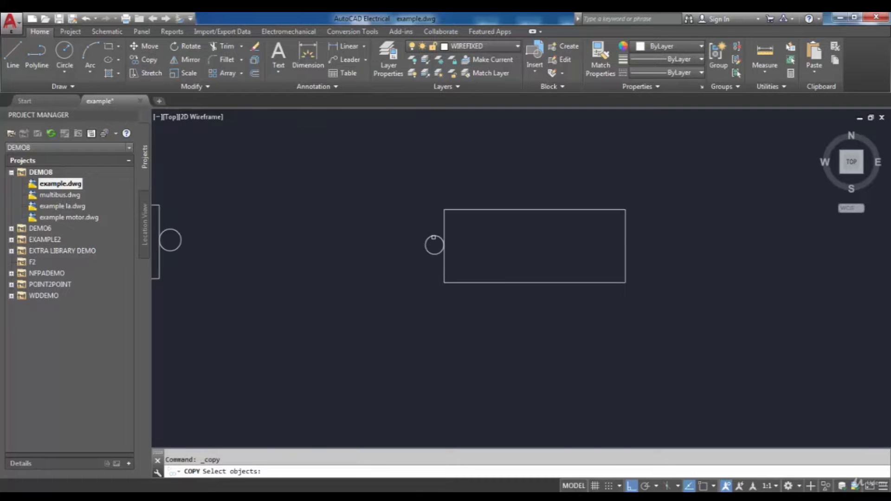
{"action": "left_click", "coordinate": [434, 236]}
{"action": "key", "text": "Return"}
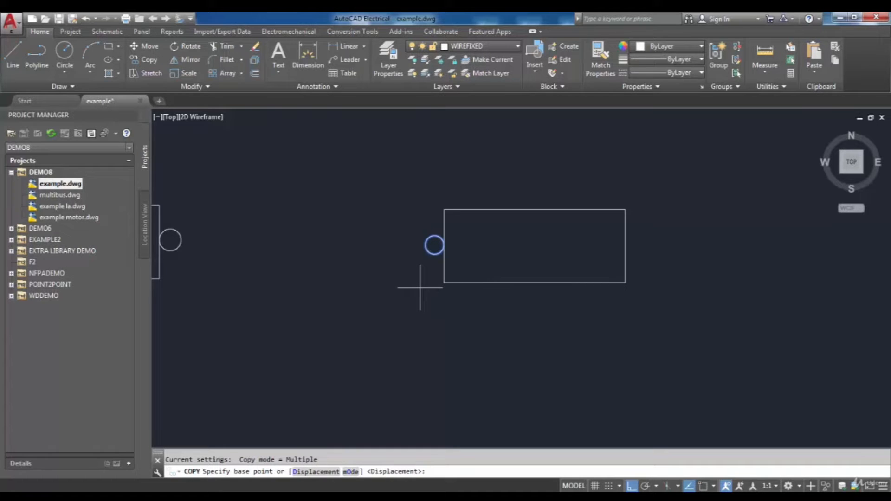
{"action": "left_click", "coordinate": [434, 245]}
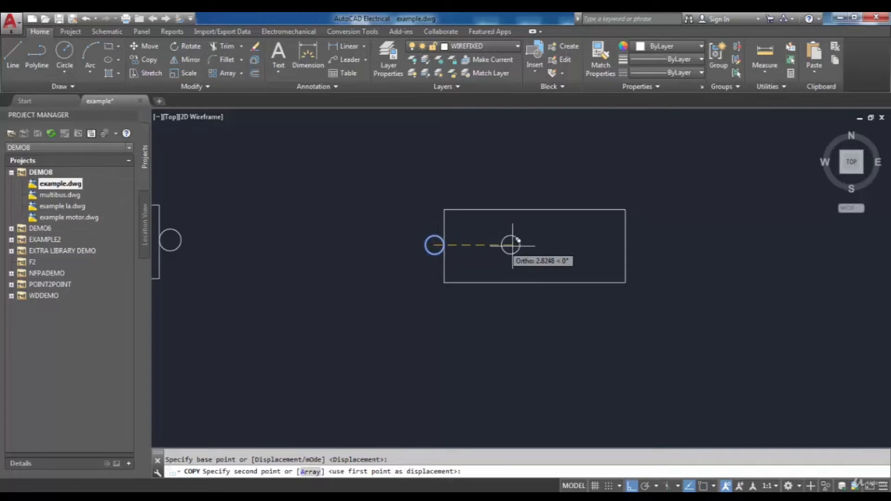
{"action": "scroll", "coordinate": [643, 240], "scroll_direction": "up", "scroll_amount": 4}
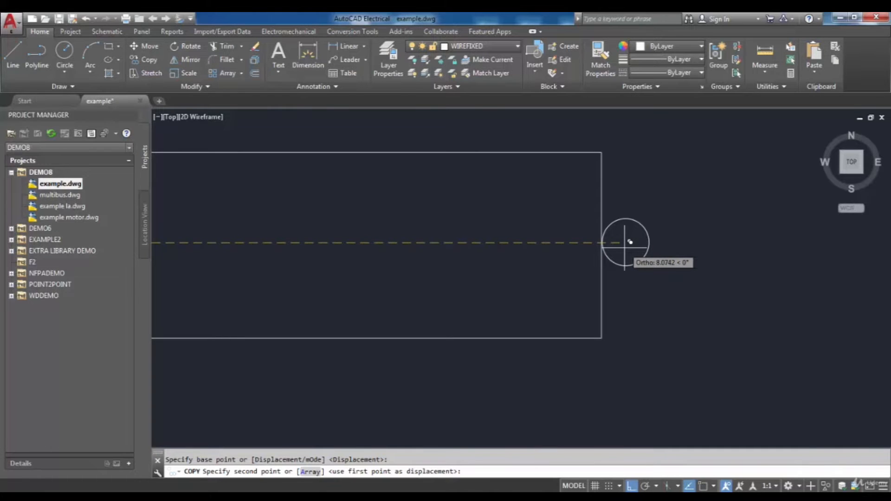
{"action": "left_click", "coordinate": [624, 242]}
{"action": "scroll", "coordinate": [541, 241], "scroll_direction": "down", "scroll_amount": 3}
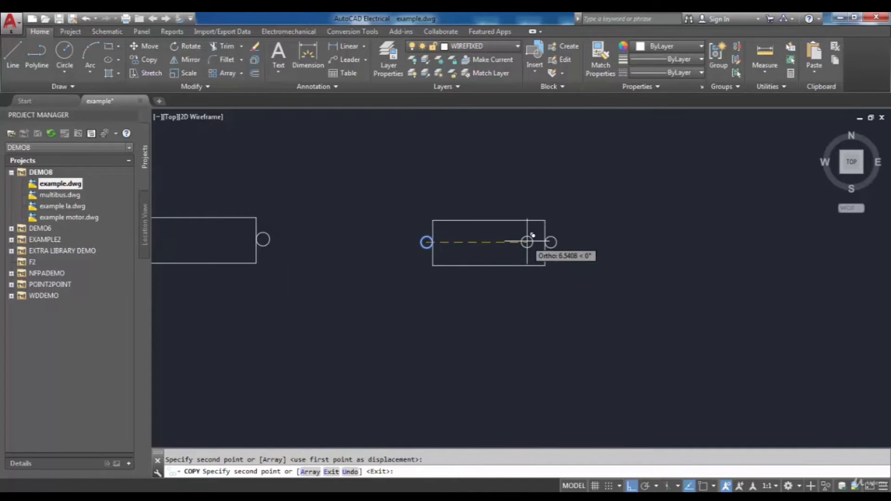
{"action": "key", "text": "Escape"}
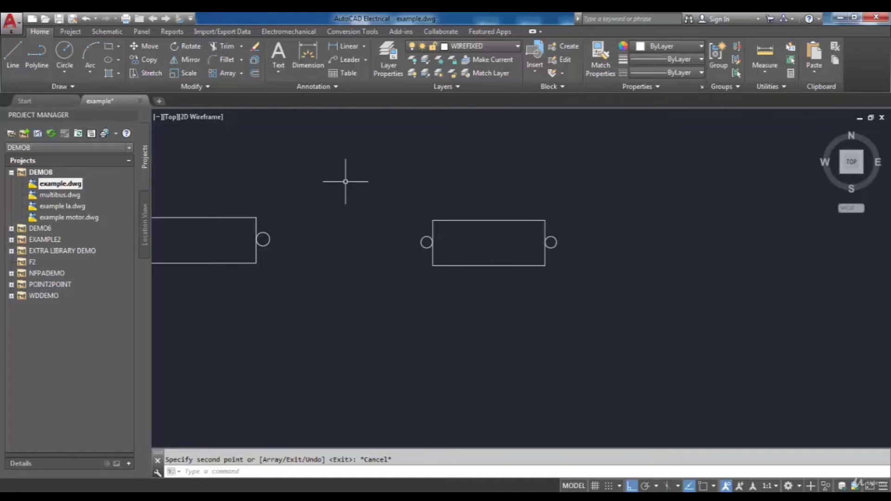
- Start the Symbol Builder and select the new rectangle and its two circles as the symbol objects
{"action": "left_click", "coordinate": [109, 32]}
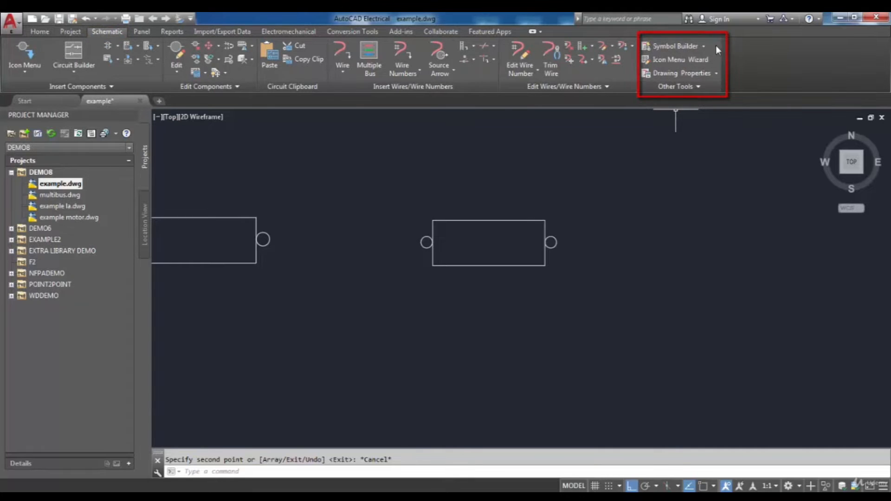
{"action": "left_click", "coordinate": [686, 46]}
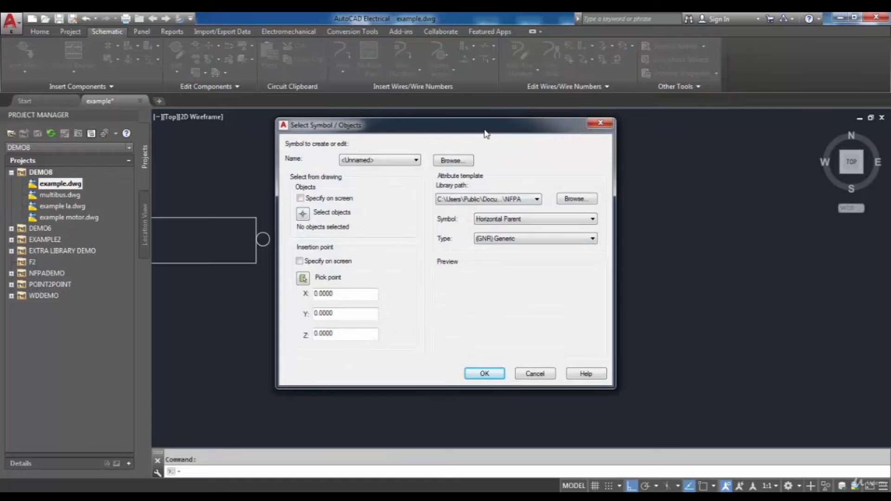
{"action": "left_click_drag", "start_coordinate": [485, 126], "coordinate": [463, 133]}
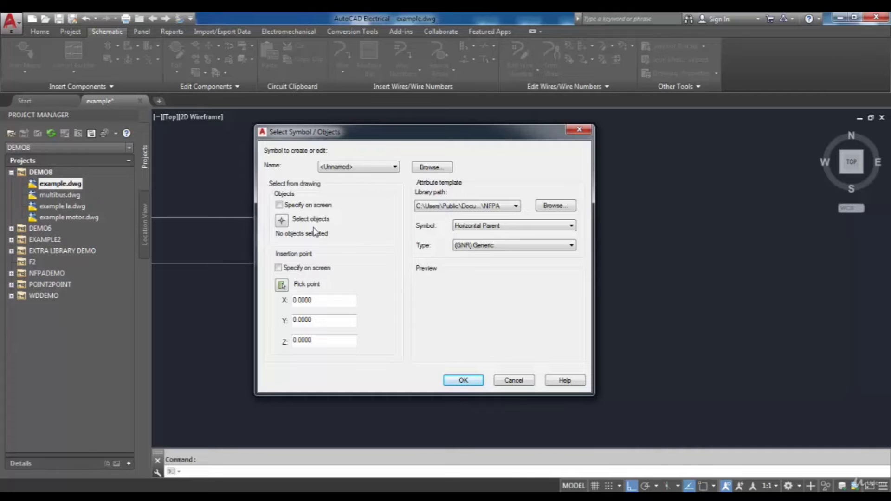
{"action": "left_click", "coordinate": [281, 220]}
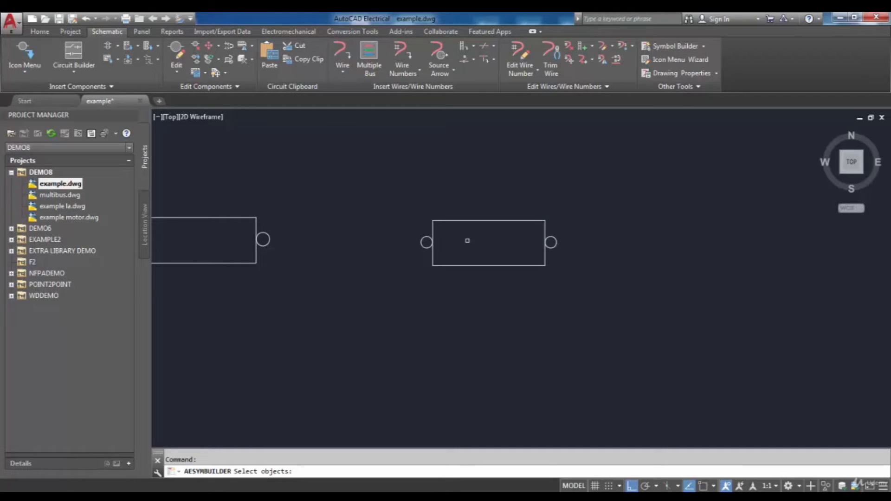
{"action": "left_click", "coordinate": [463, 220]}
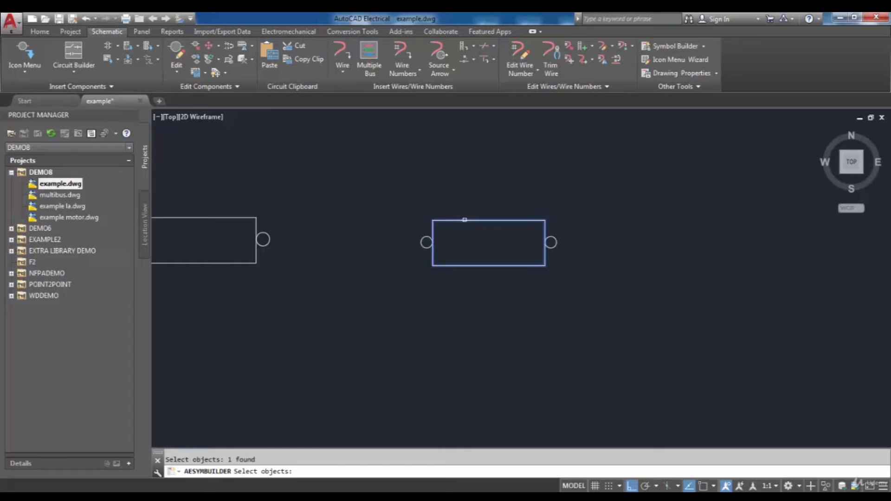
{"action": "left_click", "coordinate": [425, 241]}
{"action": "left_click", "coordinate": [551, 242]}
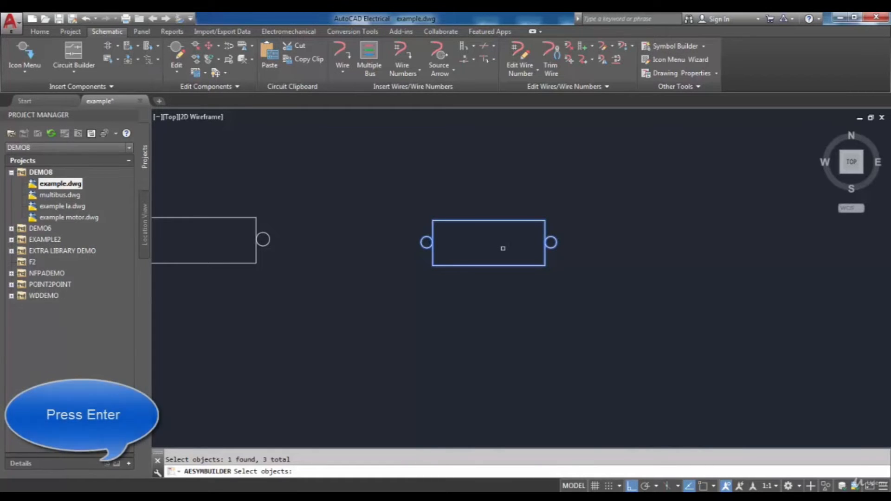
{"action": "key", "text": "Return"}
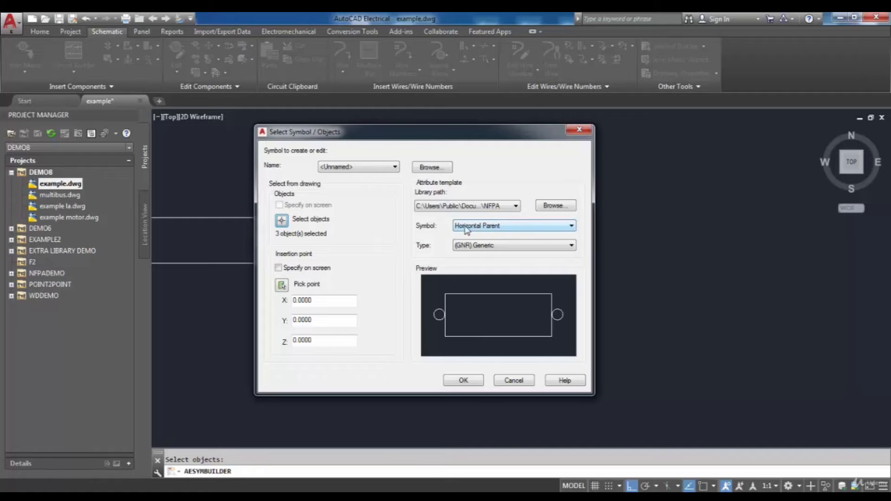
- Keep the Horizontal Parent symbol with the Generic type as attribute template and open the objects in the symbol editor
{"action": "left_click", "coordinate": [526, 228]}
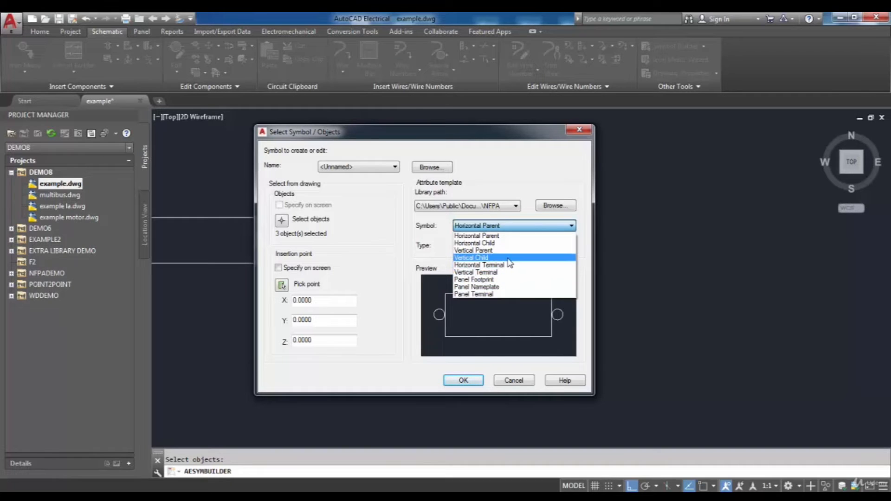
{"action": "left_click", "coordinate": [440, 238]}
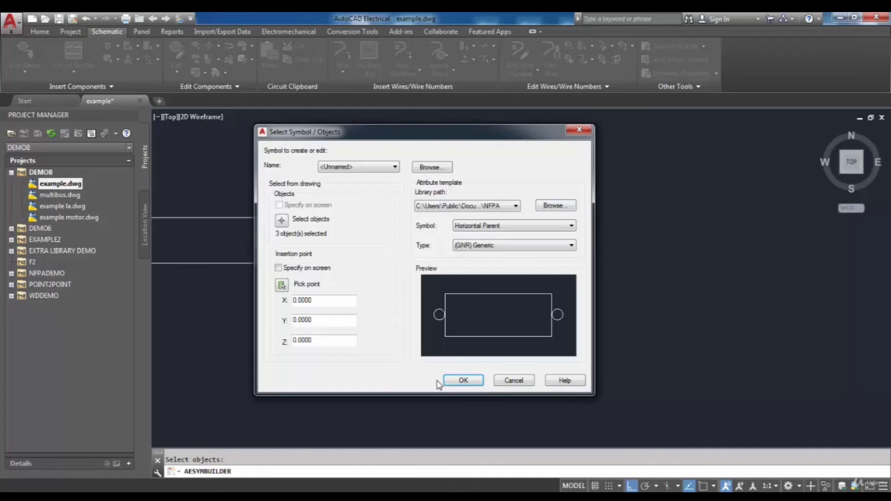
{"action": "left_click", "coordinate": [459, 381]}
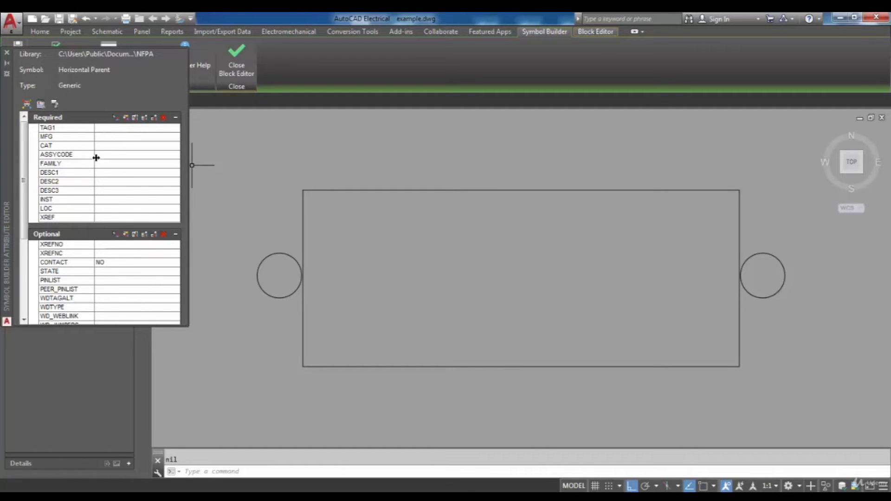
- Edit the text height of the required TAG1 attribute and insert the attribute just above the left circle
{"action": "left_click", "coordinate": [114, 131]}
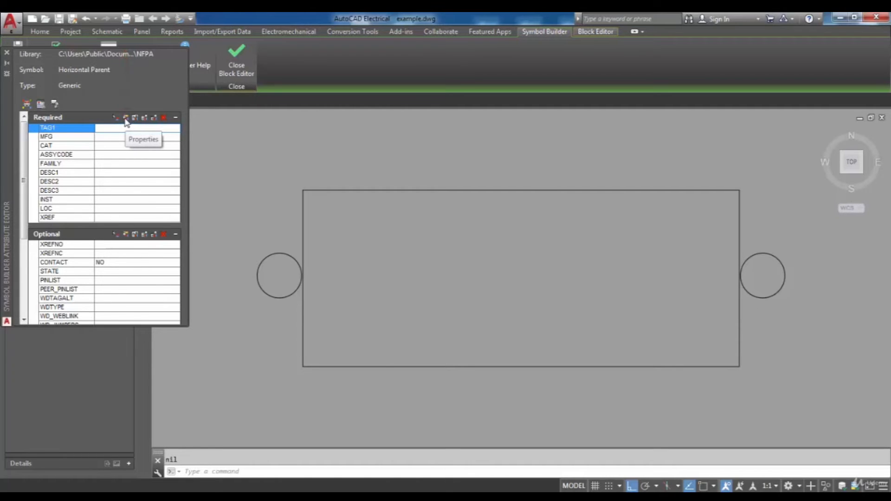
{"action": "left_click", "coordinate": [126, 119]}
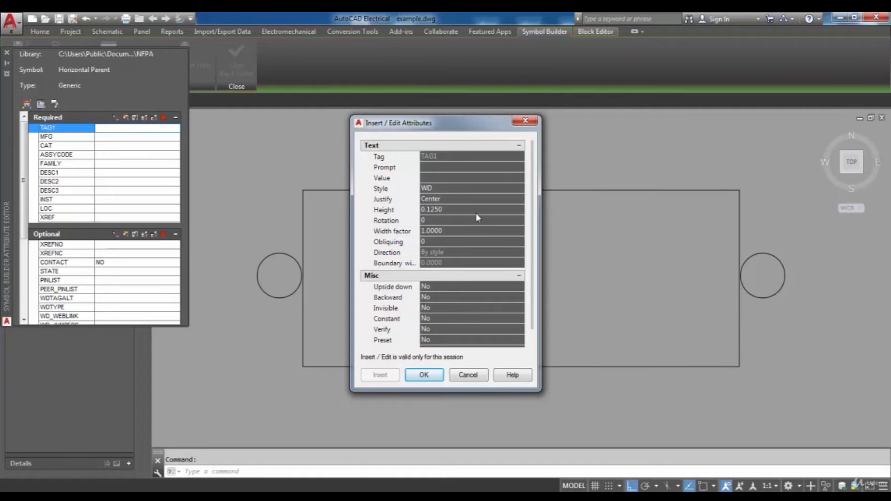
{"action": "left_click", "coordinate": [448, 211]}
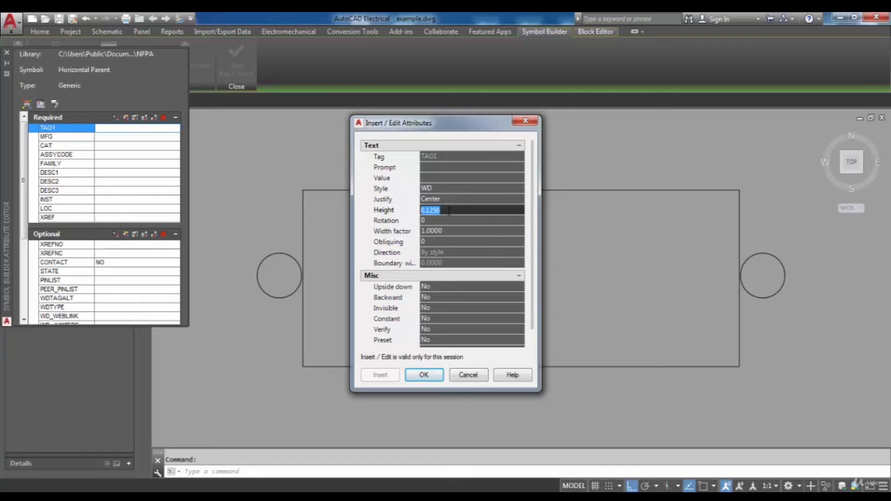
{"action": "left_click", "coordinate": [449, 211]}
{"action": "left_click", "coordinate": [424, 374]}
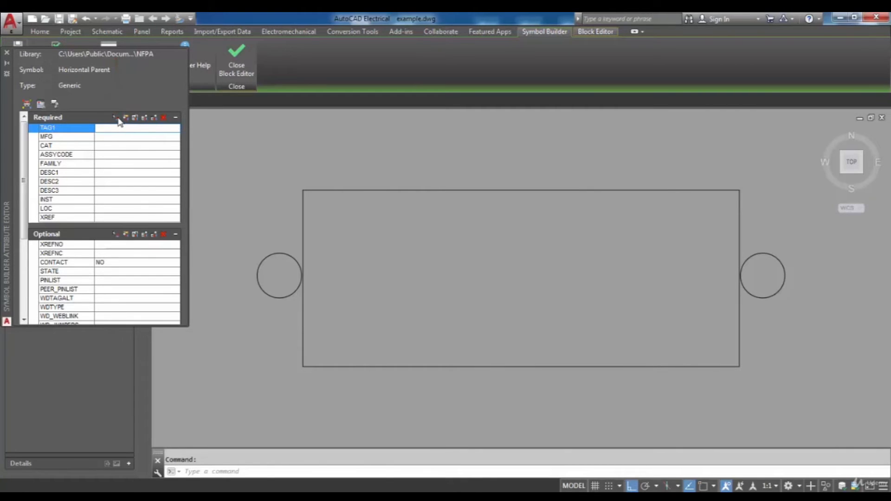
{"action": "left_click", "coordinate": [118, 119]}
{"action": "left_click", "coordinate": [265, 248]}
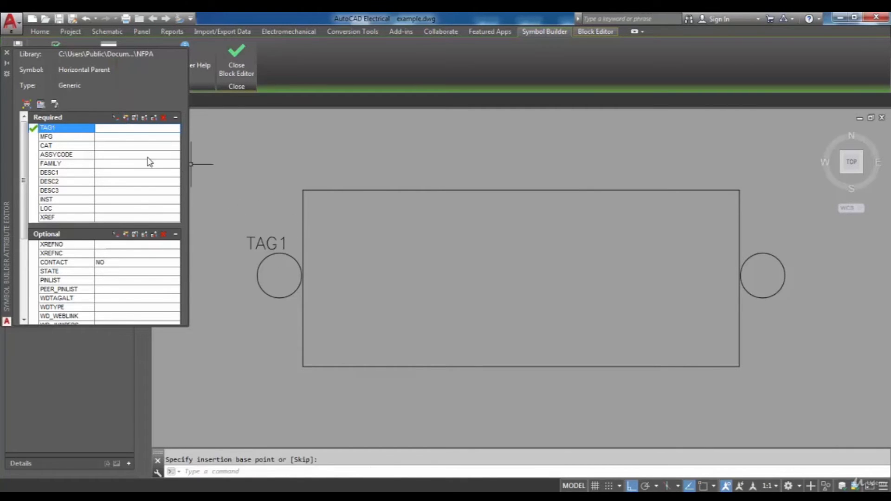
- Insert the required MFG attribute into the symbol, just above the TAG1 text
{"action": "left_click", "coordinate": [60, 138]}
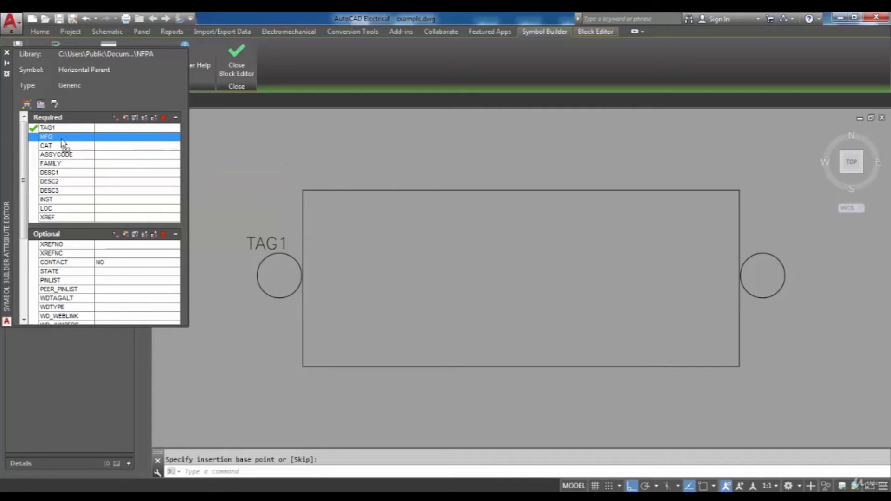
{"action": "left_click", "coordinate": [117, 119]}
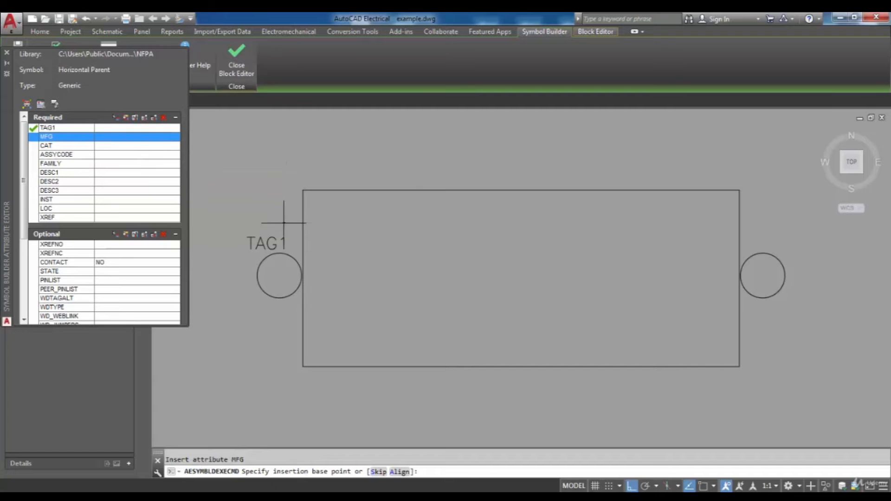
{"action": "left_click", "coordinate": [262, 227]}
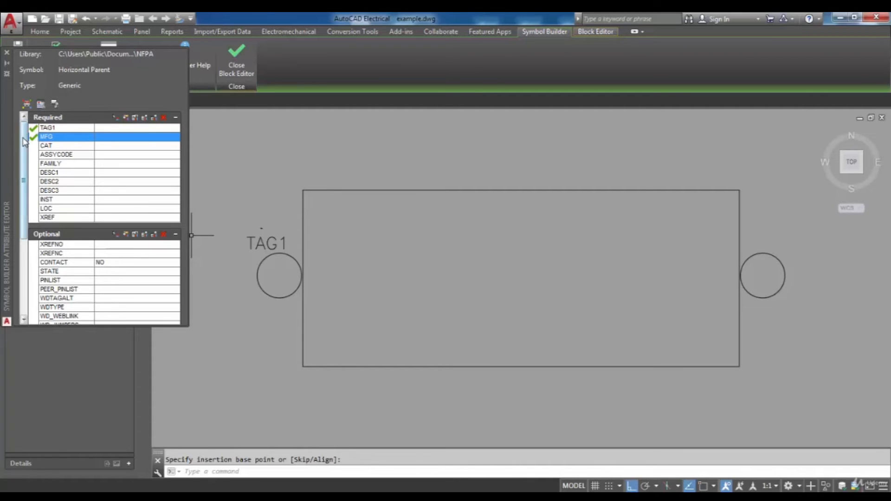
- Insert a wire connection with the Left / None direction and style at the outer edge of the left circle
{"action": "left_click_drag", "start_coordinate": [25, 142], "coordinate": [23, 219]}
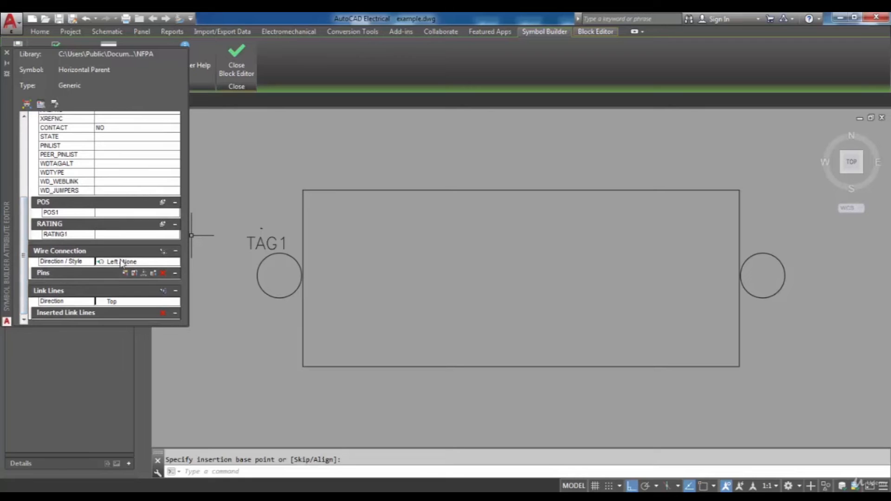
{"action": "left_click", "coordinate": [165, 264]}
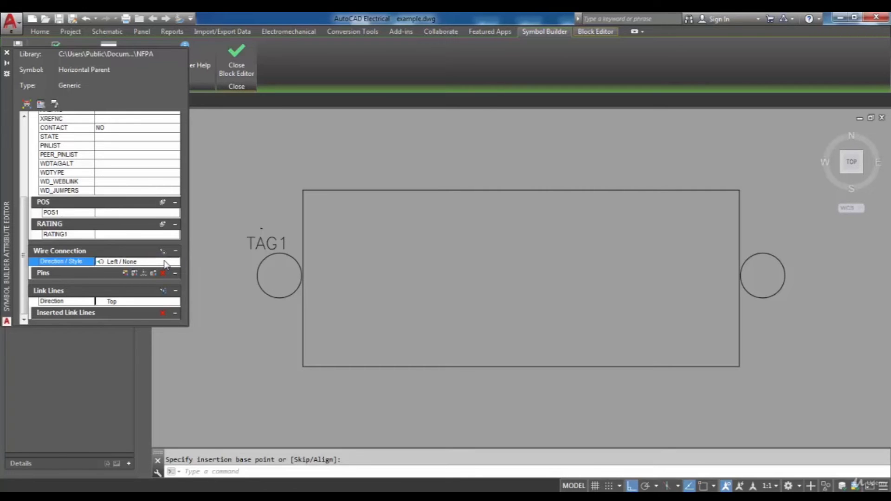
{"action": "left_click", "coordinate": [174, 262]}
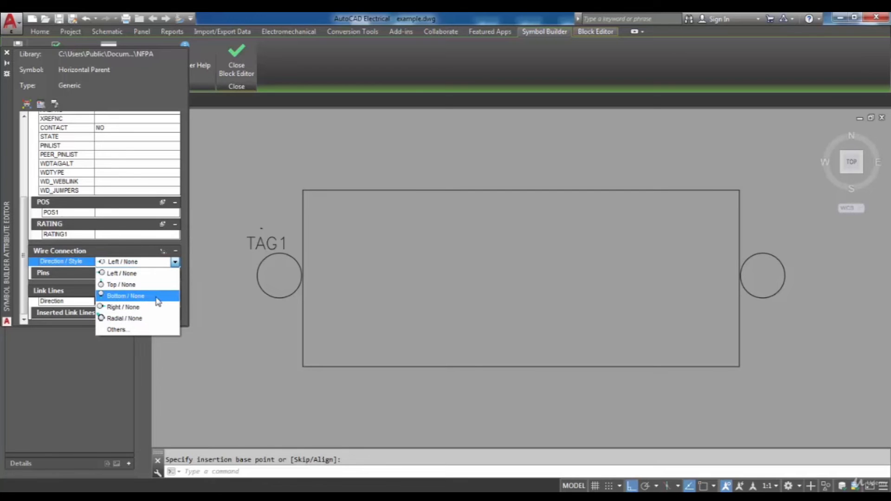
{"action": "left_click", "coordinate": [155, 278]}
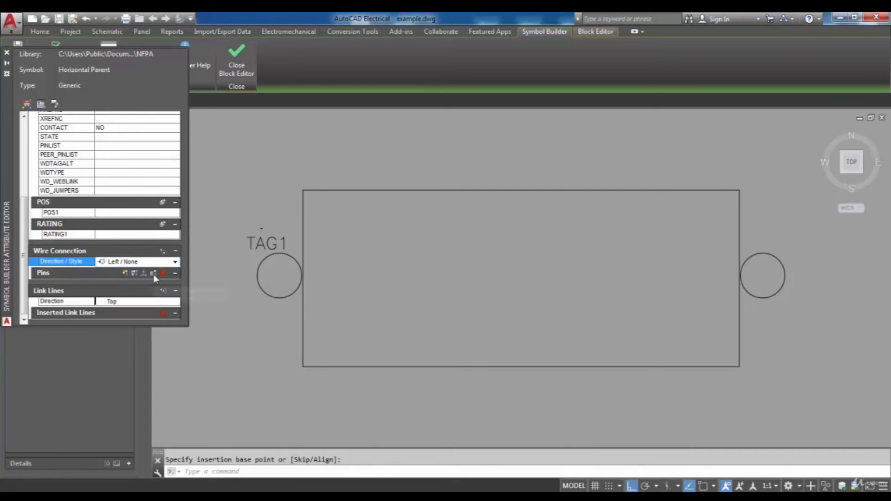
{"action": "left_click", "coordinate": [163, 251]}
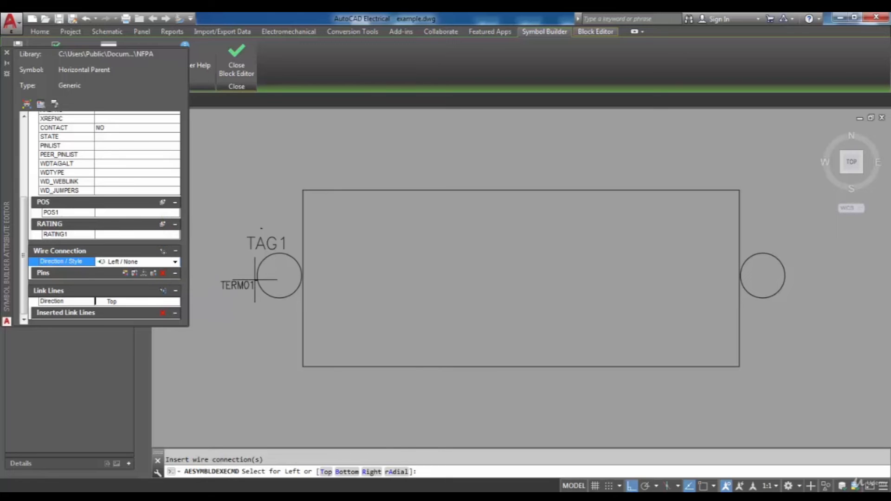
{"action": "scroll", "coordinate": [252, 273], "scroll_direction": "up", "scroll_amount": 4}
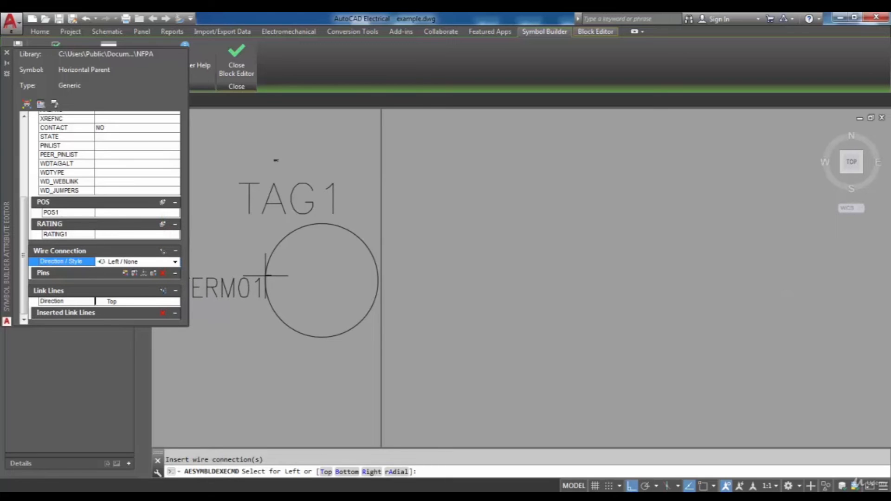
{"action": "left_click", "coordinate": [265, 277]}
{"action": "scroll", "coordinate": [257, 261], "scroll_direction": "down", "scroll_amount": 4}
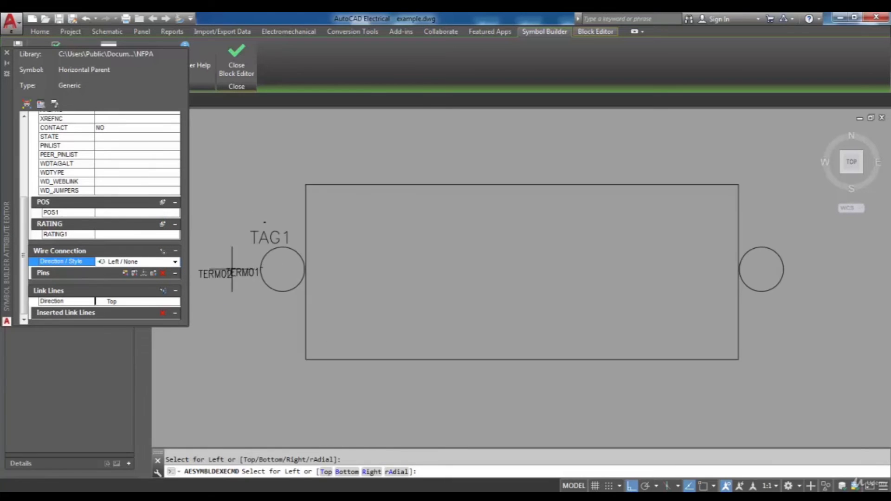
{"action": "scroll", "coordinate": [250, 273], "scroll_direction": "down", "scroll_amount": 2}
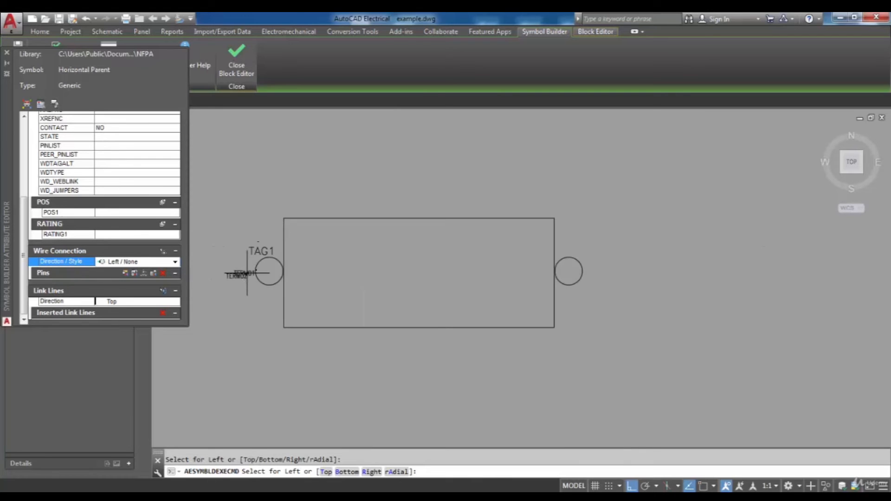
- Insert a wire connection with the Right / None direction and style at the outer edge of the right circle
{"action": "left_click", "coordinate": [176, 263]}
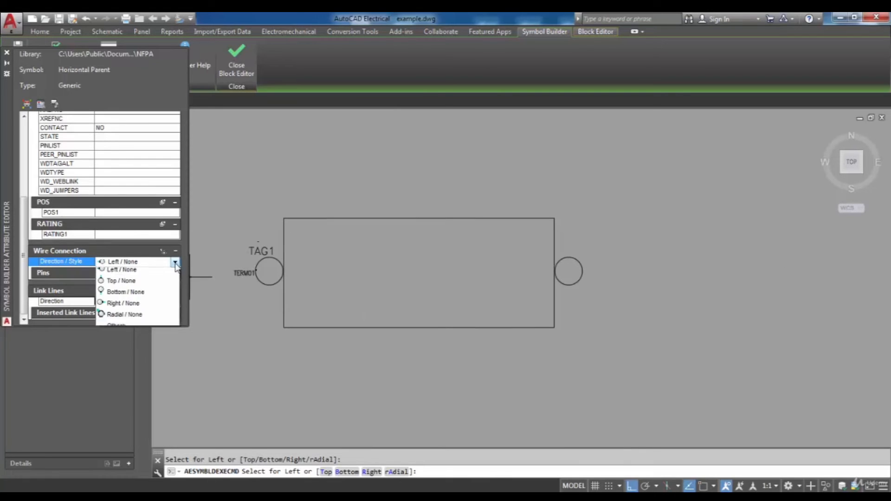
{"action": "left_click", "coordinate": [152, 308]}
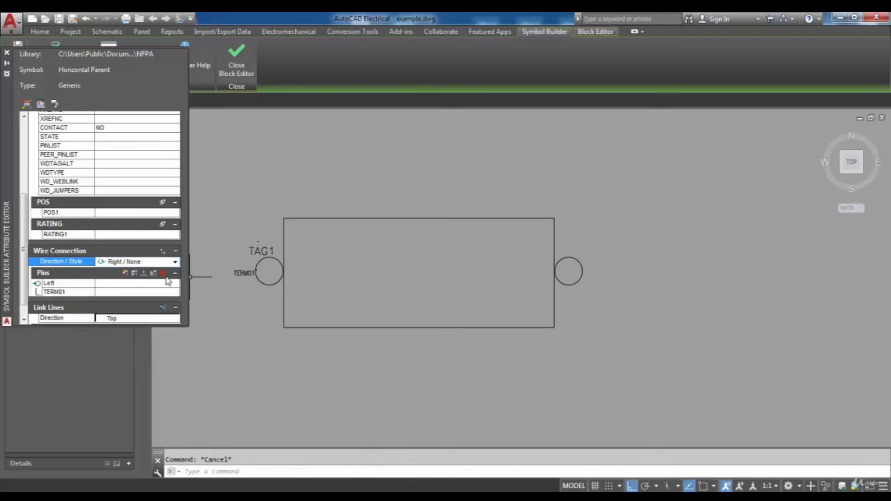
{"action": "left_click", "coordinate": [161, 253]}
{"action": "scroll", "coordinate": [587, 262], "scroll_direction": "up", "scroll_amount": 4}
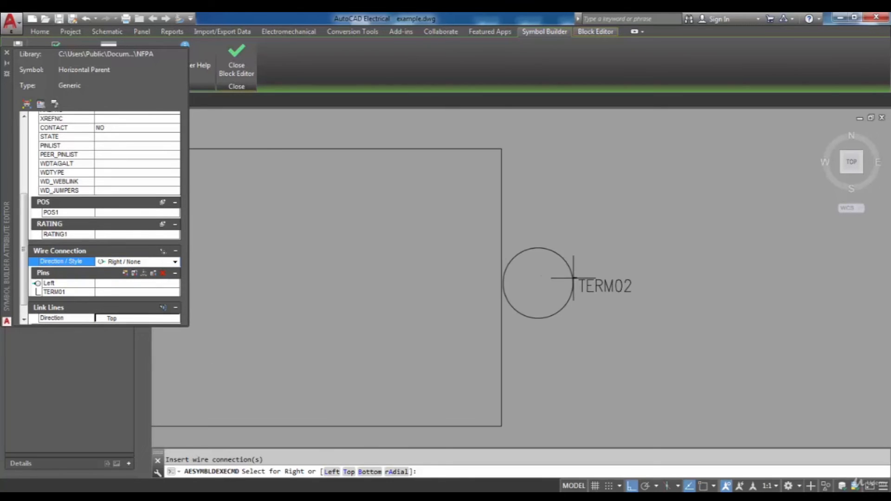
{"action": "left_click", "coordinate": [574, 283]}
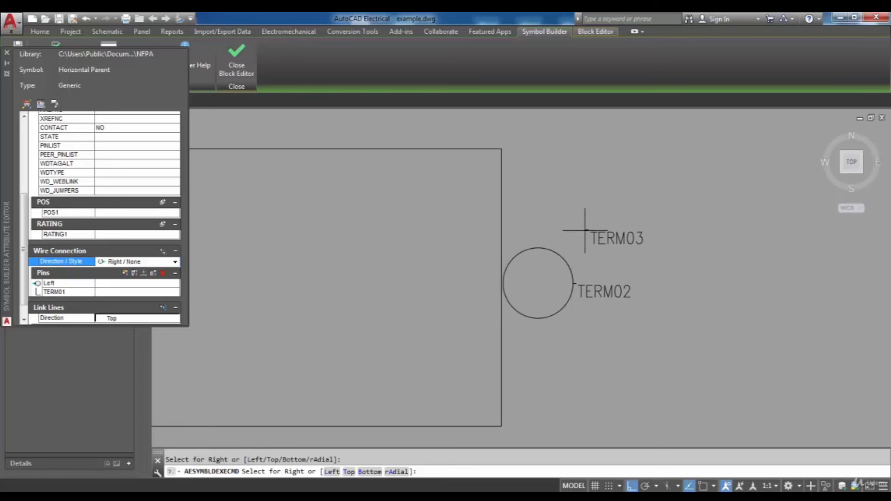
{"action": "scroll", "coordinate": [580, 270], "scroll_direction": "down", "scroll_amount": 6}
{"action": "scroll", "coordinate": [510, 272], "scroll_direction": "up", "scroll_amount": 2}
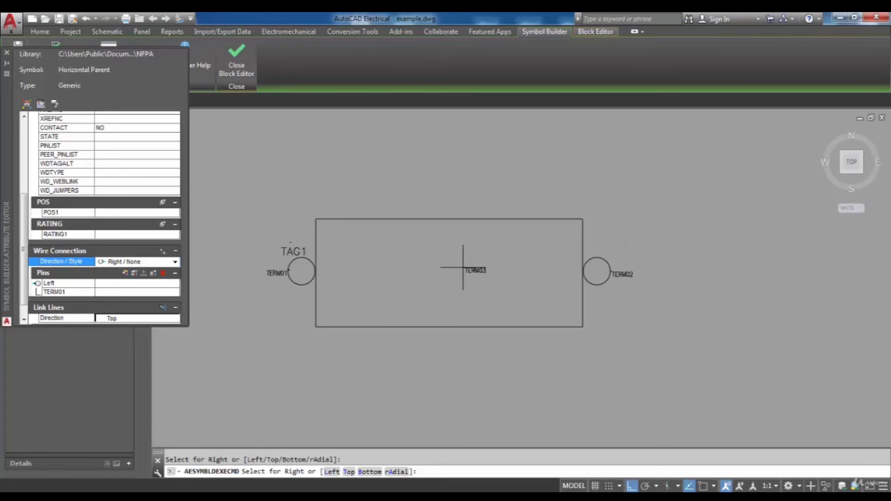
{"action": "scroll", "coordinate": [435, 277], "scroll_direction": "up", "scroll_amount": 2}
{"action": "key", "text": "Escape"}
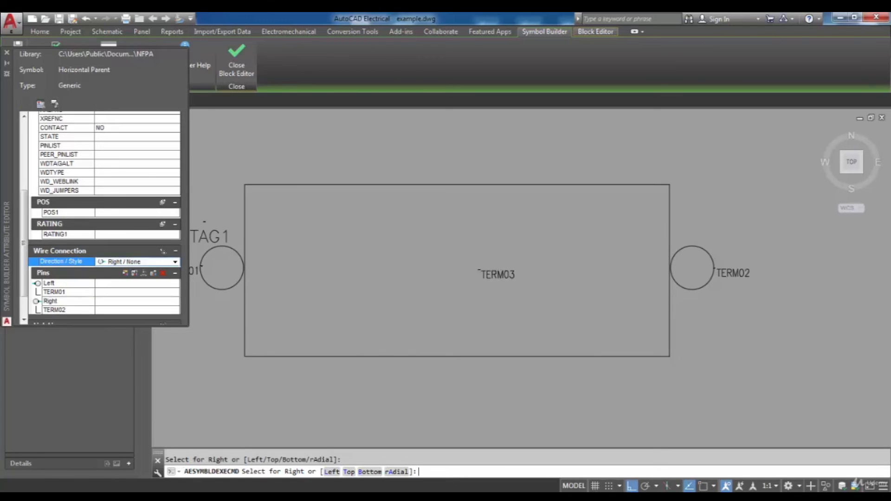
{"action": "scroll", "coordinate": [520, 258], "scroll_direction": "down", "scroll_amount": 2}
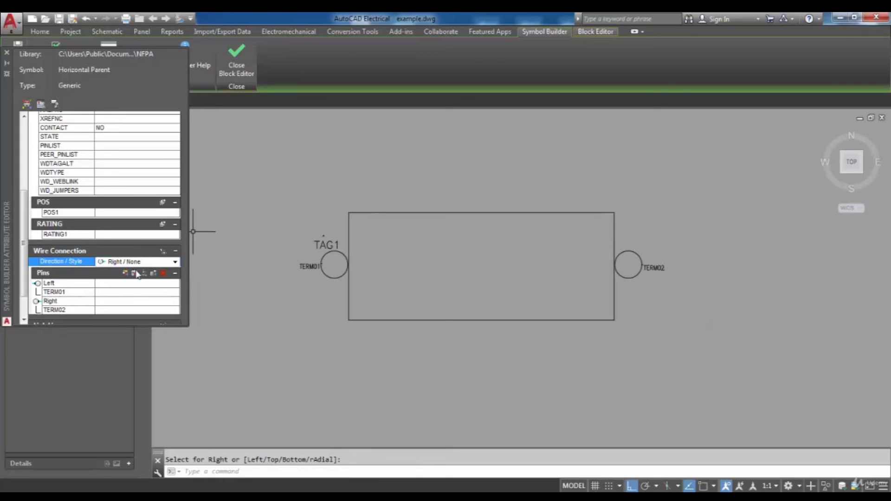
- Increase the text height of the TERM01 pin attribute beside the left circle
{"action": "scroll", "coordinate": [25, 289], "scroll_direction": "down", "scroll_amount": 3}
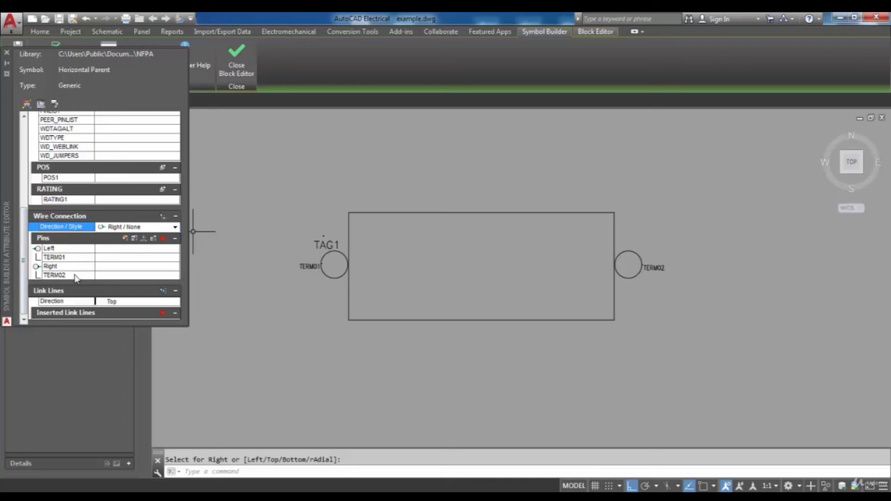
{"action": "left_click", "coordinate": [112, 259]}
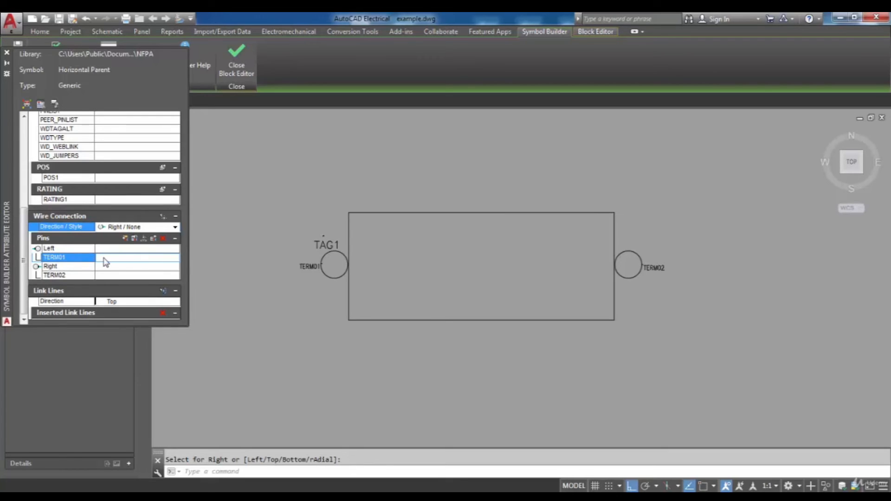
{"action": "left_click", "coordinate": [125, 239]}
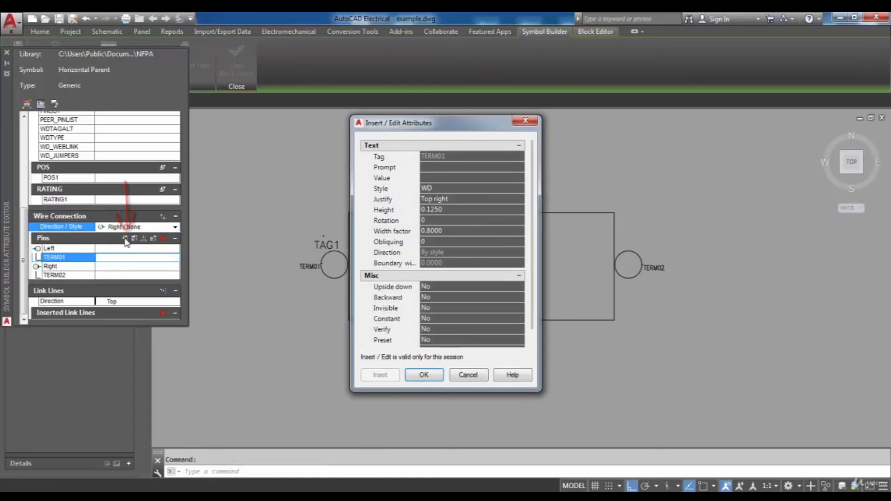
{"action": "left_click", "coordinate": [451, 209]}
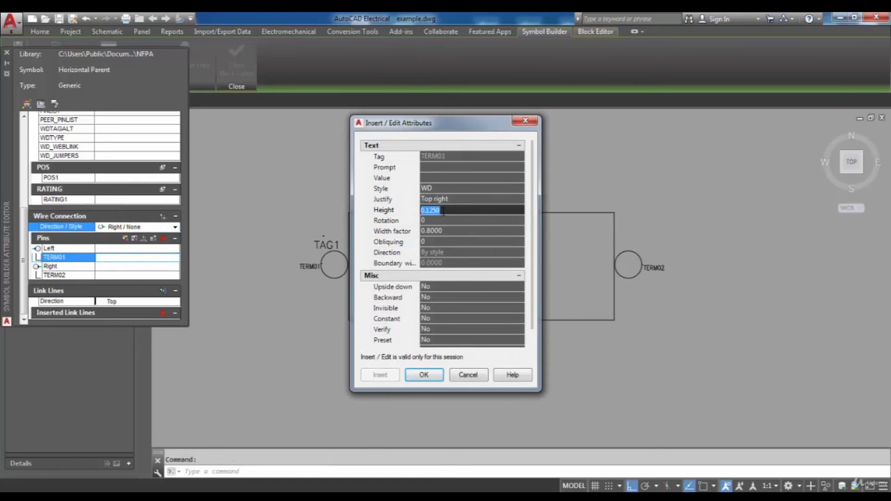
{"action": "left_click", "coordinate": [441, 211]}
{"action": "left_click", "coordinate": [424, 374]}
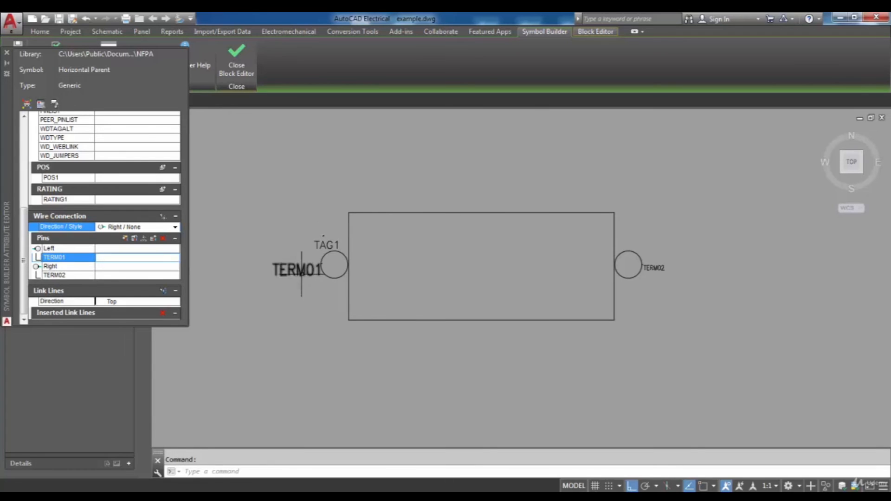
{"action": "left_click", "coordinate": [296, 270]}
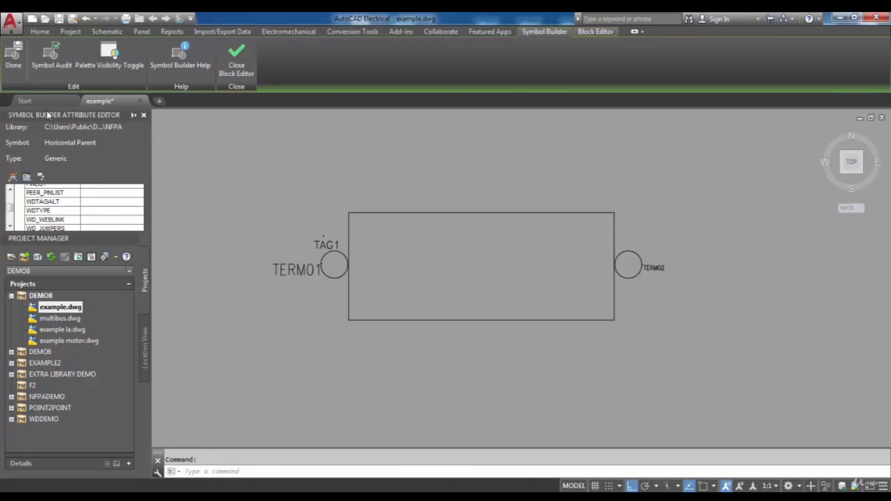
- Finish the symbol and save it as Wblock HDV1_003 with an icon image and a base point picked near the rectangle's centre
{"action": "left_click", "coordinate": [19, 68]}
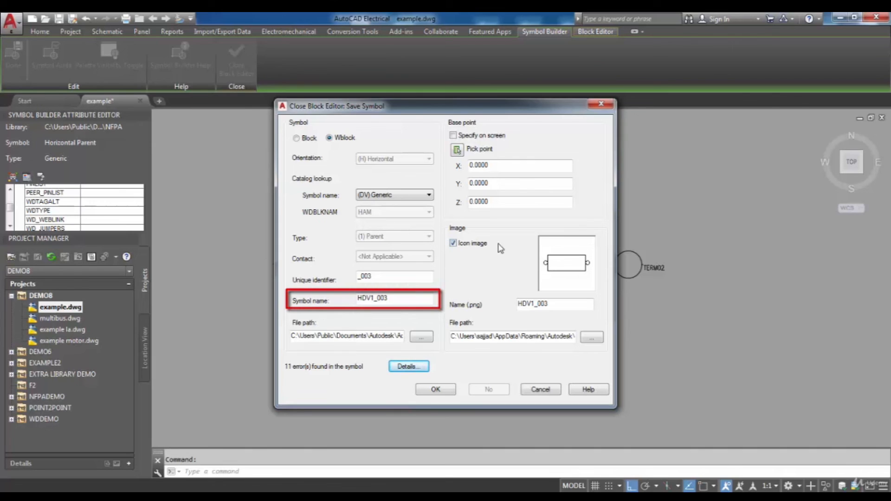
{"action": "left_click", "coordinate": [395, 298]}
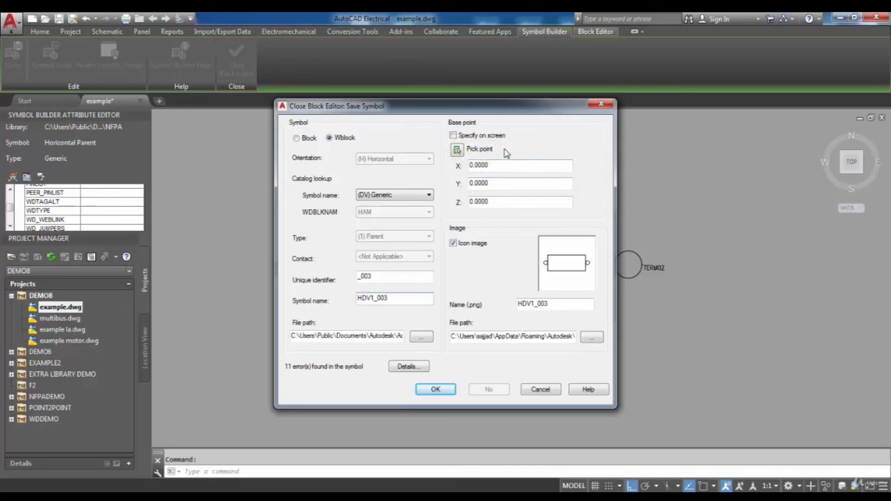
{"action": "left_click", "coordinate": [457, 150]}
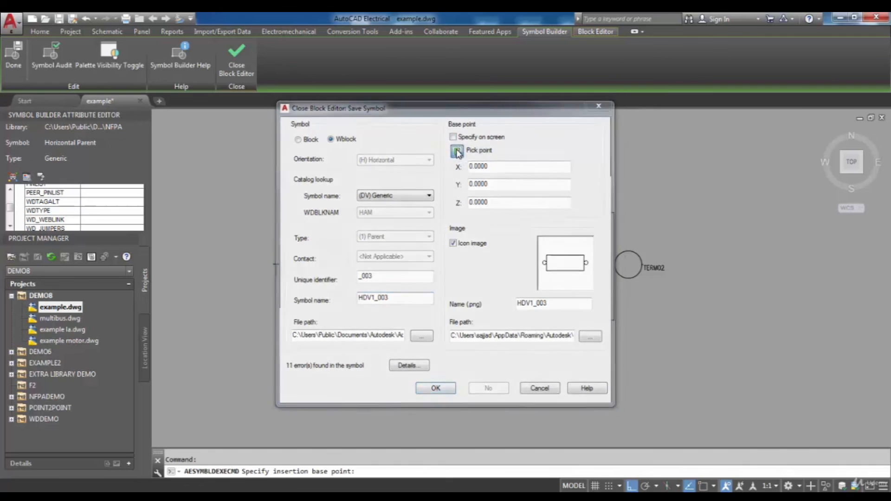
{"action": "left_click", "coordinate": [490, 213]}
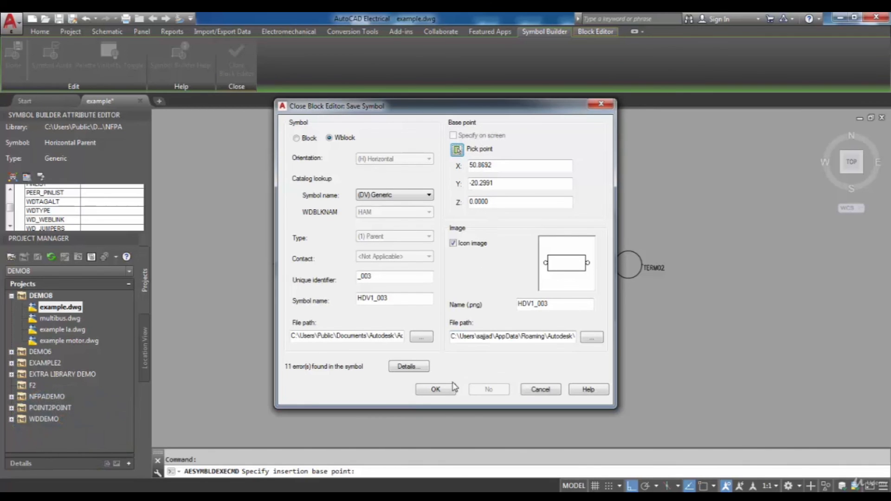
{"action": "left_click", "coordinate": [434, 389]}
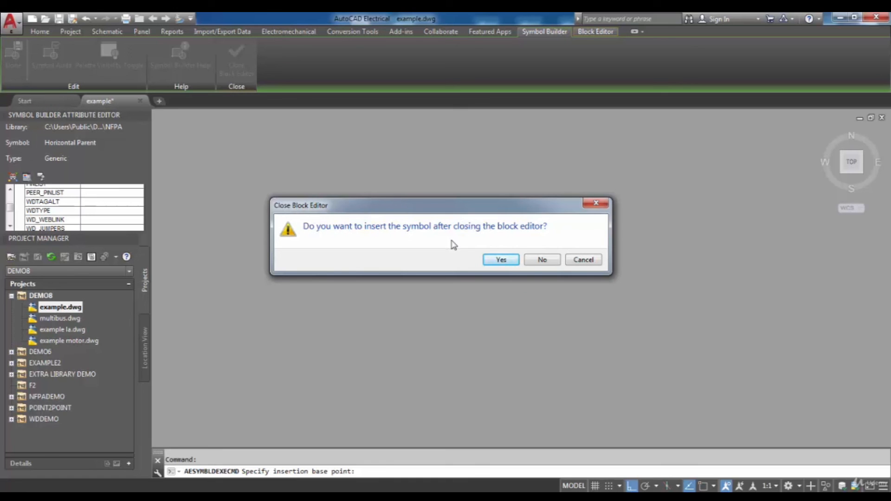
- Insert the saved symbol into the drawing below the original rectangle and accept its component data with tag 462
{"action": "left_click", "coordinate": [495, 263]}
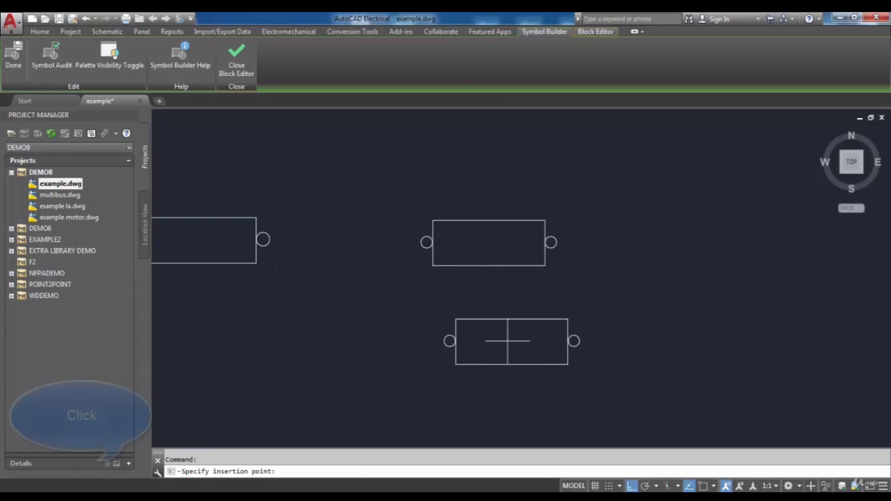
{"action": "left_click", "coordinate": [493, 348]}
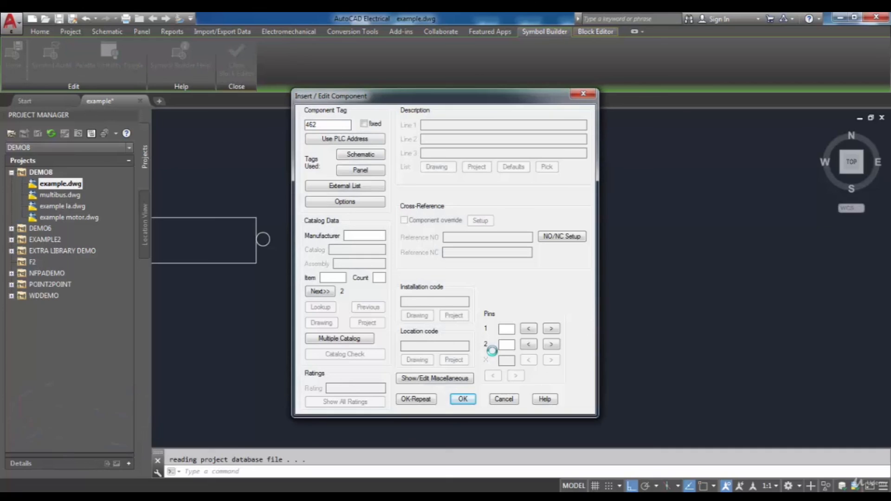
{"action": "left_click", "coordinate": [464, 399]}
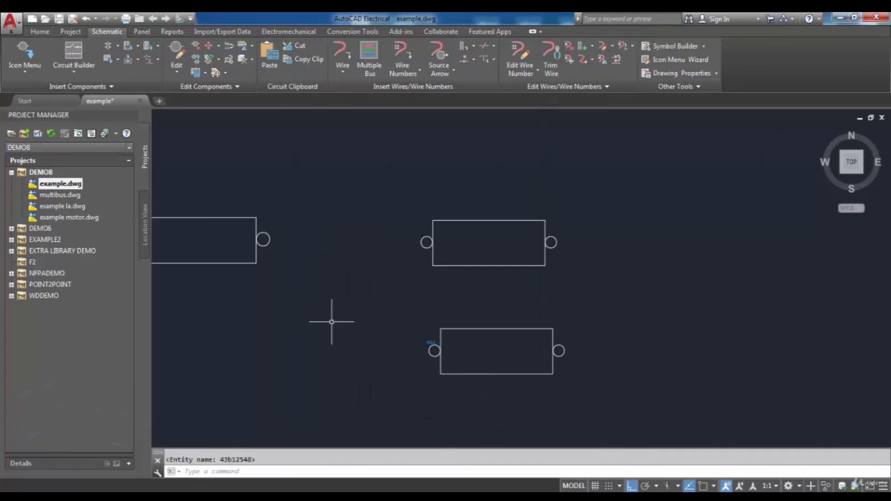